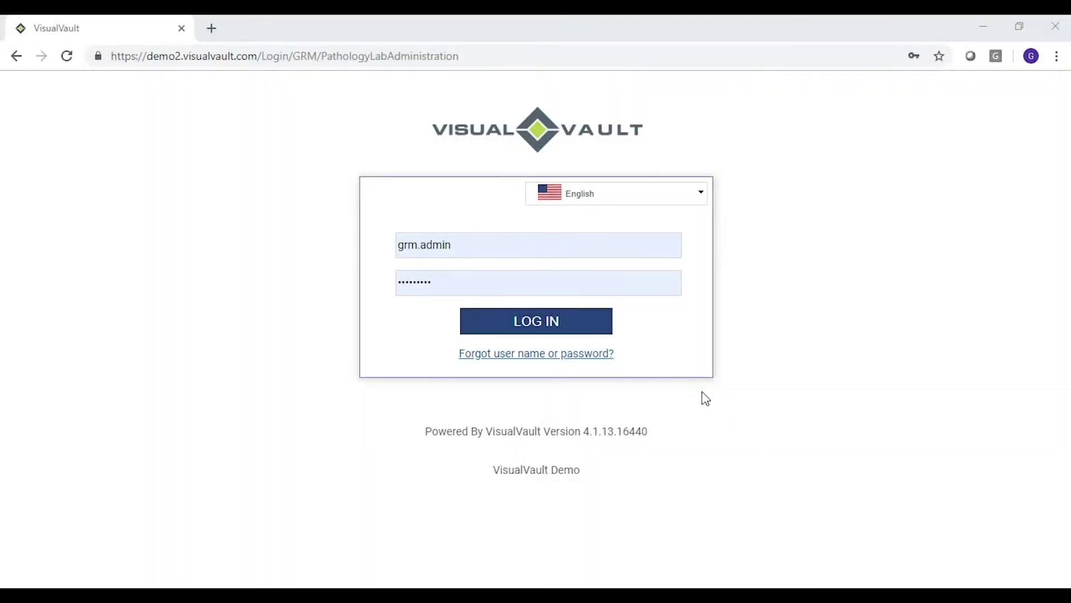
# Log in to VisualVault to reach the Mana Laboratories Home Portal
pyautogui.click(551, 332)
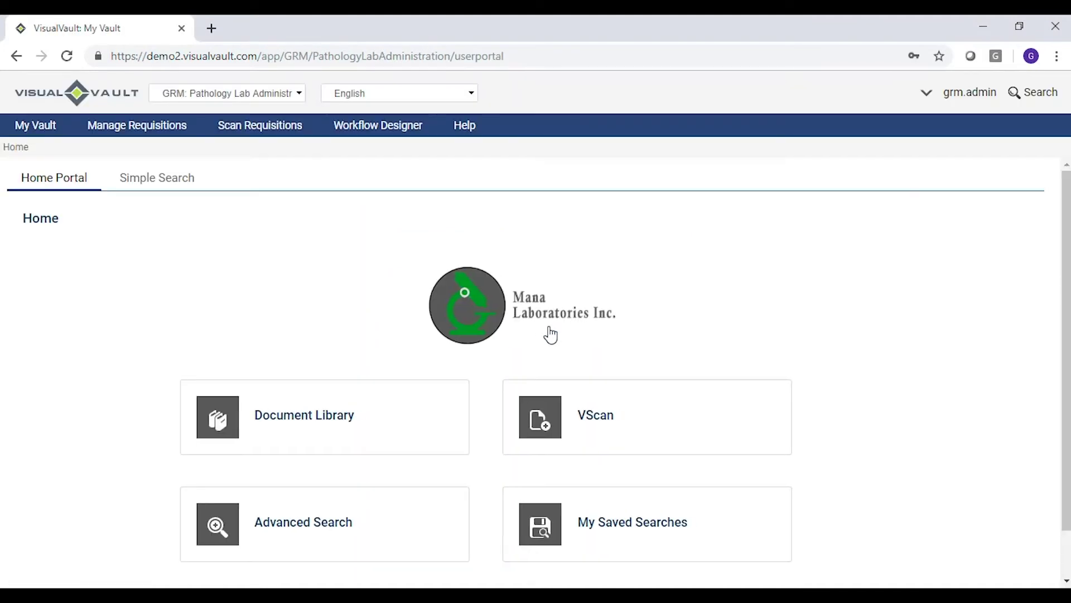
# Open VScan from the home portal with captures filed under the Requisitions folder
pyautogui.scroll(-1, 551, 335)
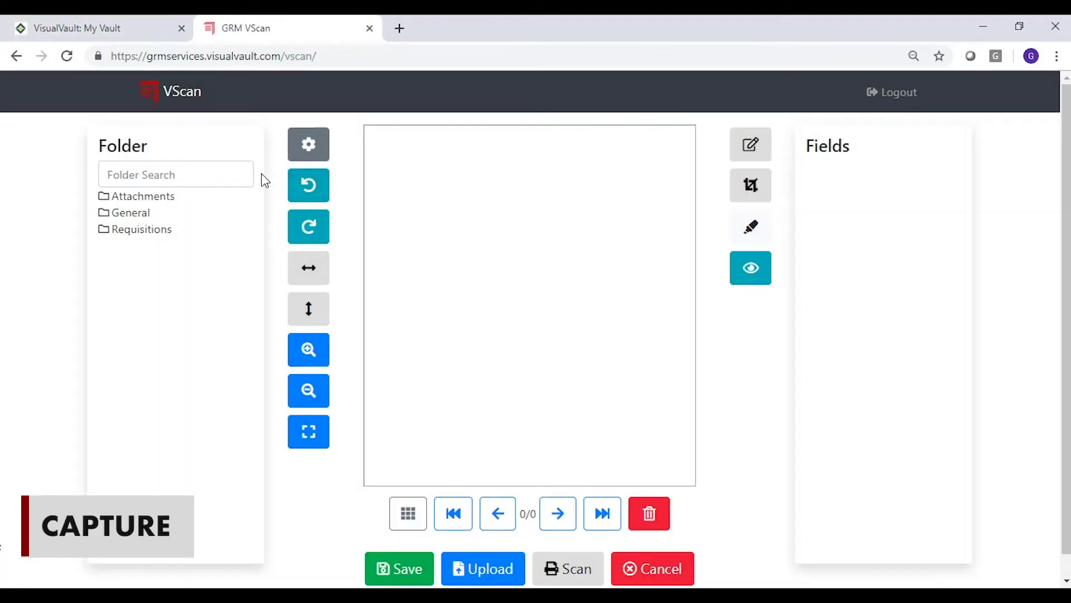
pyautogui.click(154, 234)
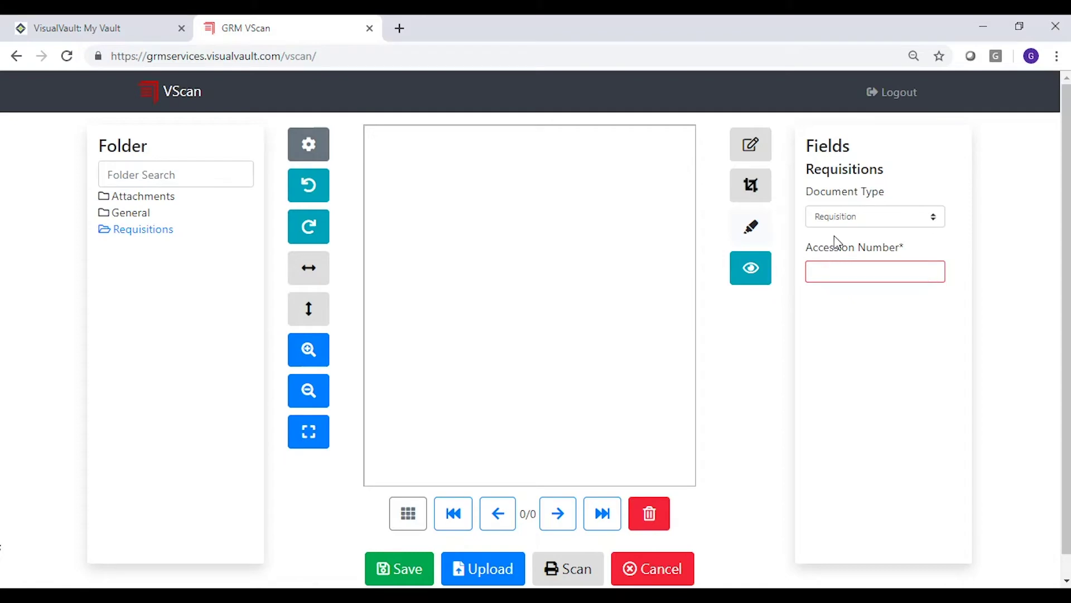
# Set the VScan scan source to the WIA-fi-6240dj scanner and save the settings
pyautogui.click(317, 152)
pyautogui.click(326, 197)
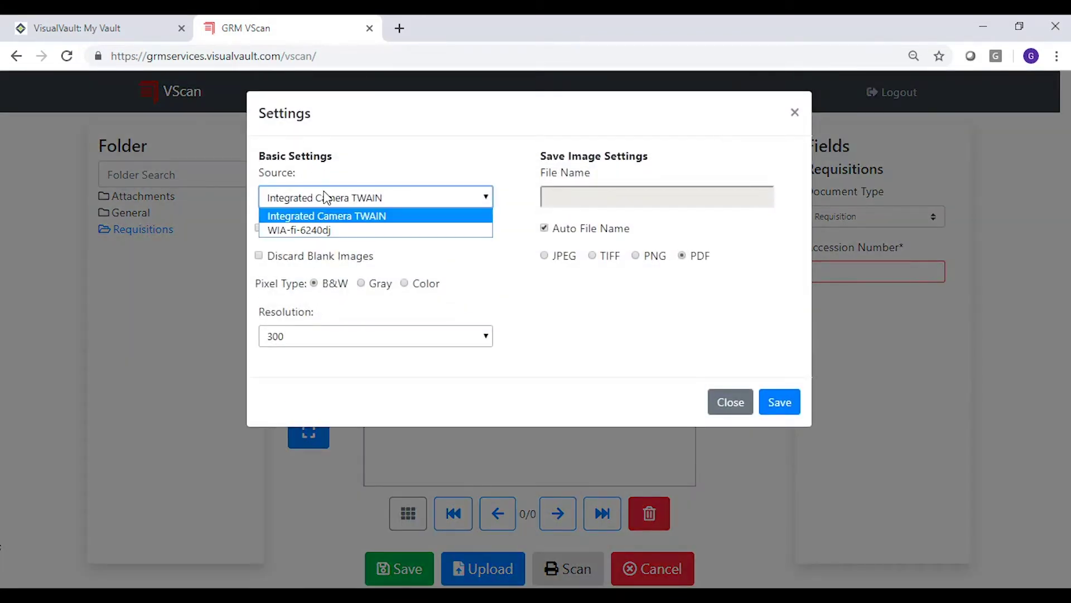
pyautogui.click(330, 230)
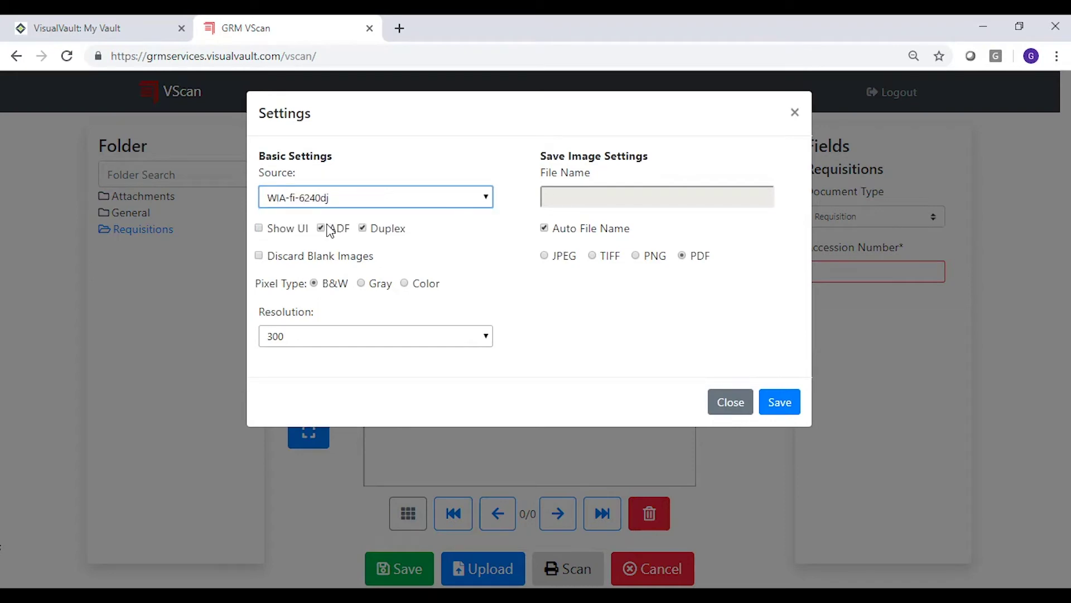
pyautogui.click(779, 407)
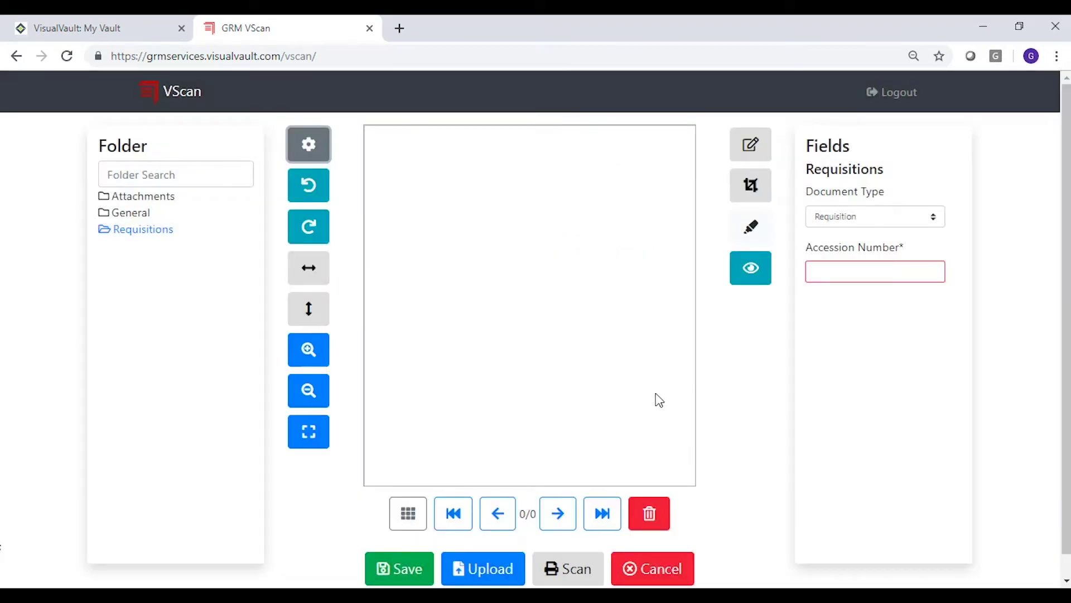
# Scan the paper requisition and zoom in on the scanned page
pyautogui.click(571, 574)
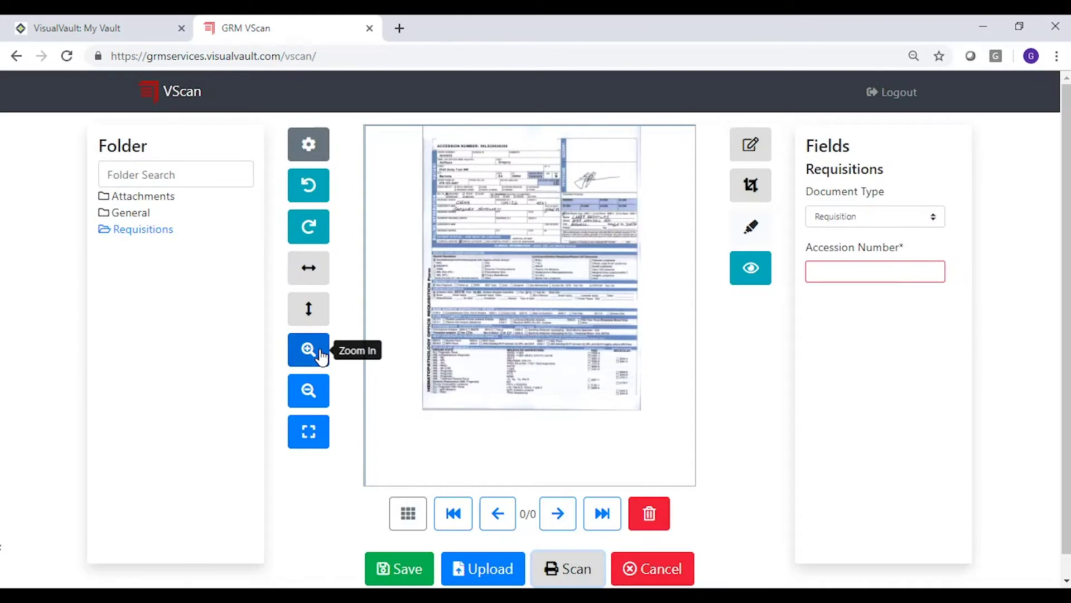
pyautogui.click(322, 356)
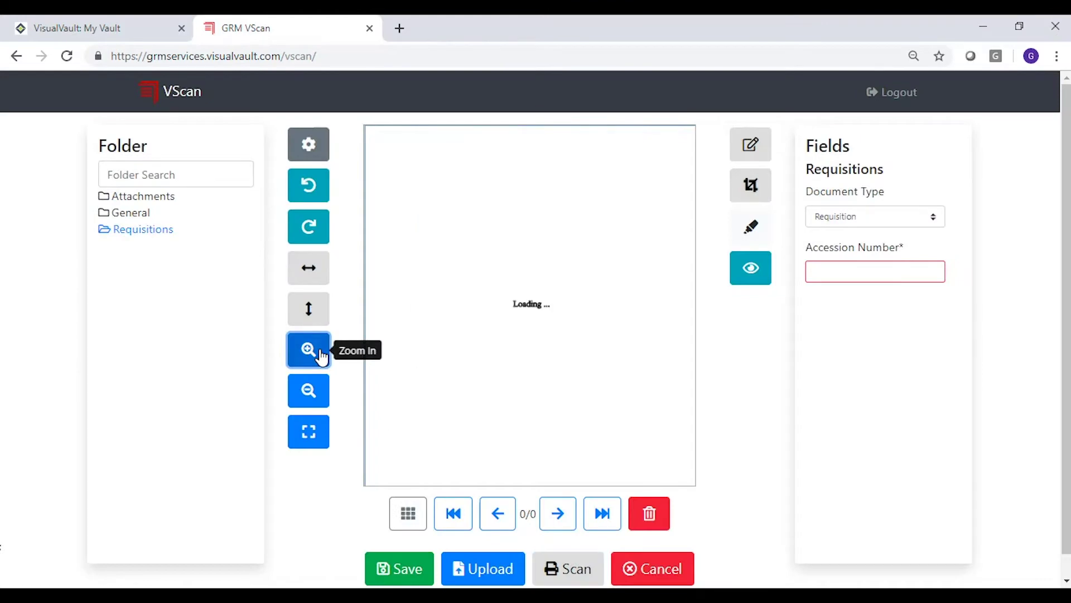
pyautogui.click(322, 356)
pyautogui.click(322, 356)
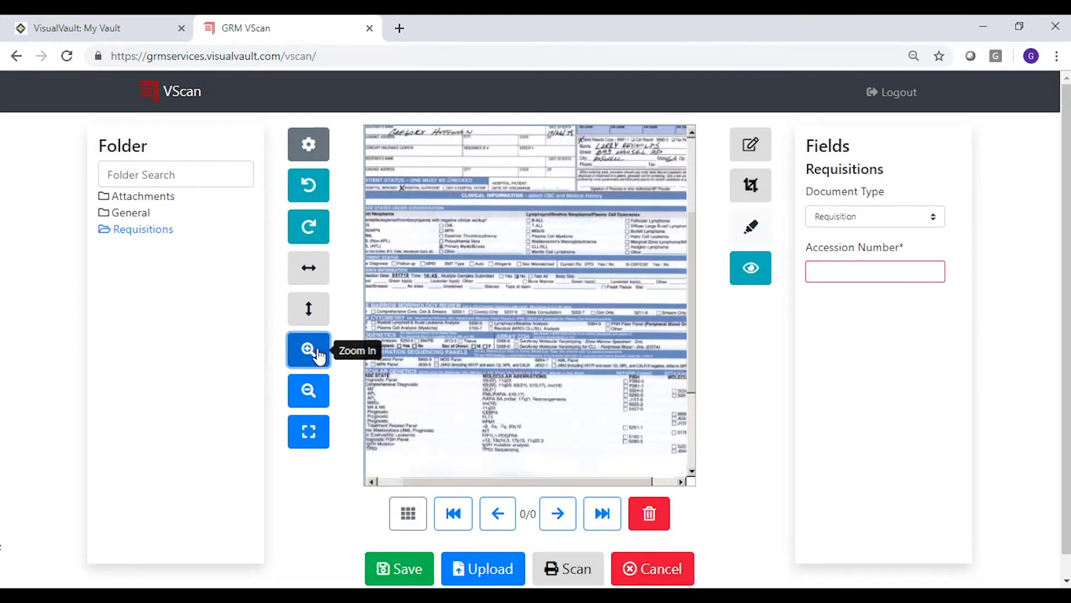
pyautogui.click(322, 356)
pyautogui.moveTo(692, 313); pyautogui.dragTo(677, 198)
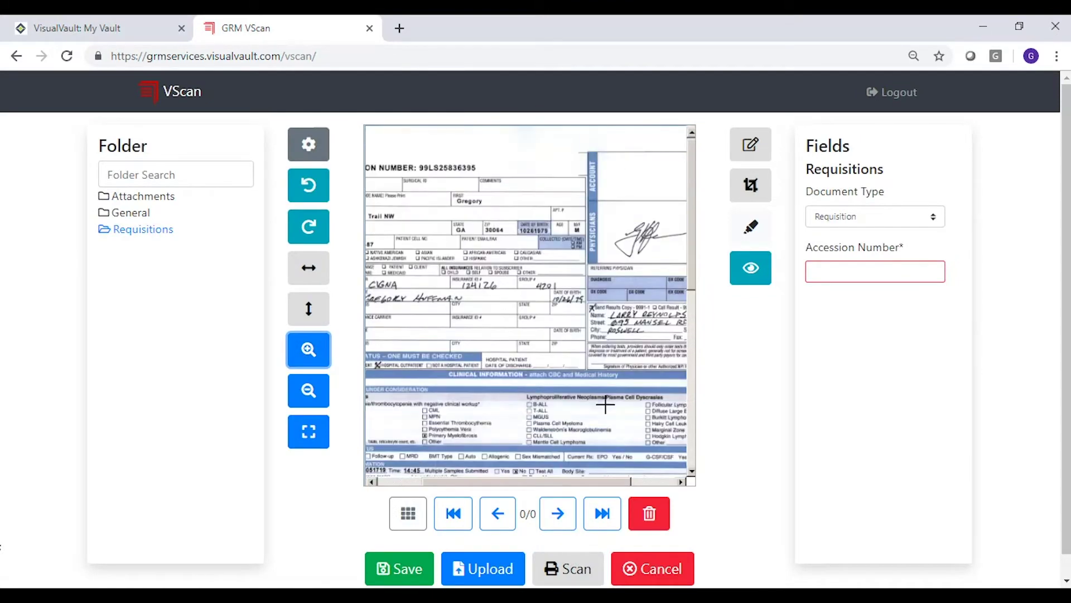
pyautogui.moveTo(581, 481); pyautogui.dragTo(527, 488)
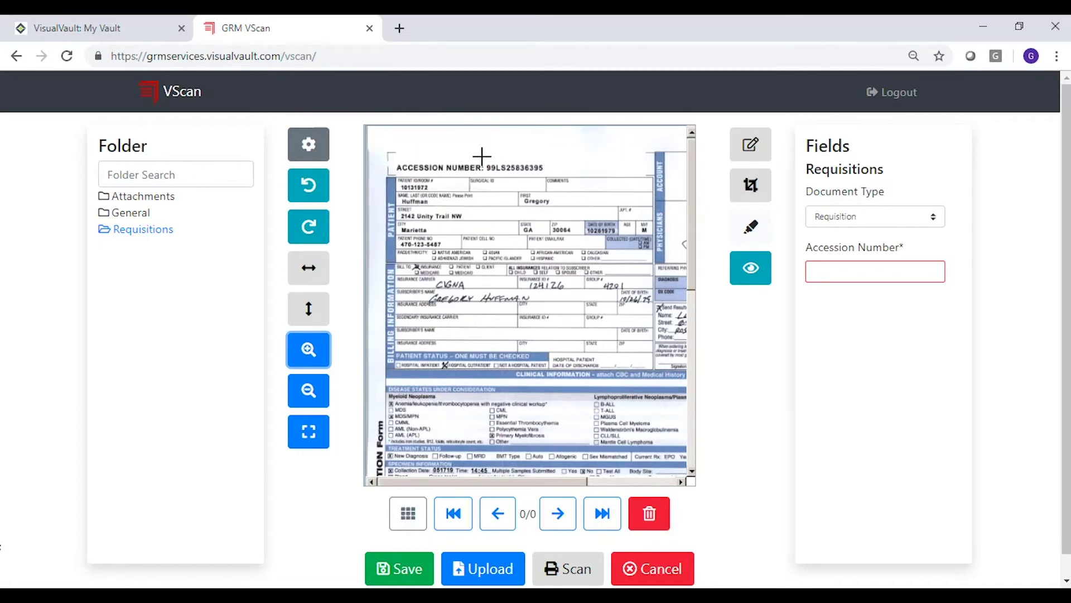
# Fill Accession Number from the number marked on the page and save the requisition
pyautogui.moveTo(484, 157); pyautogui.dragTo(547, 173)
pyautogui.click(823, 270)
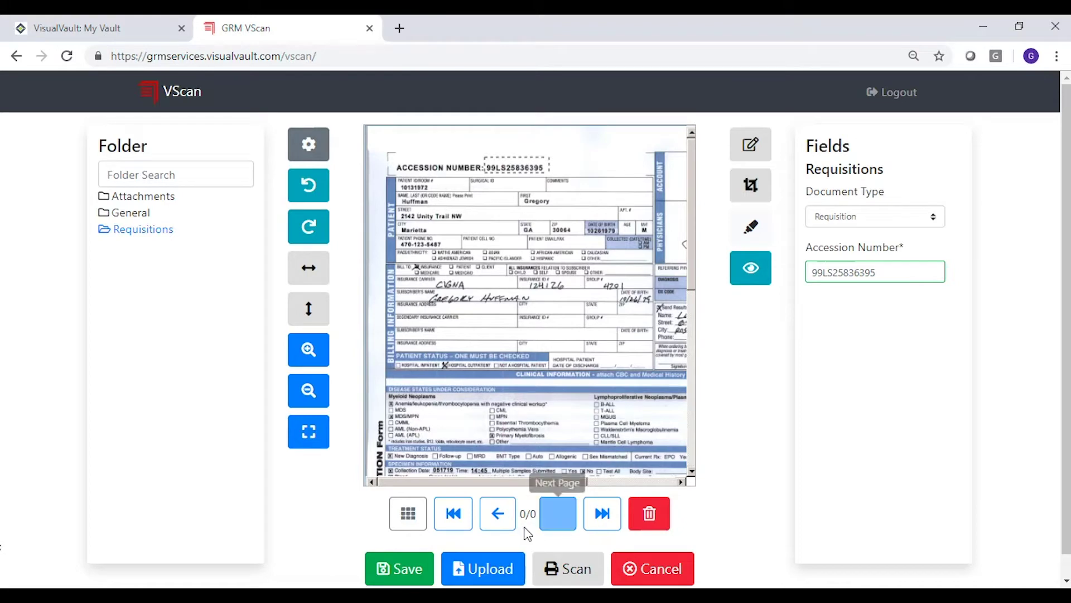
pyautogui.click(430, 569)
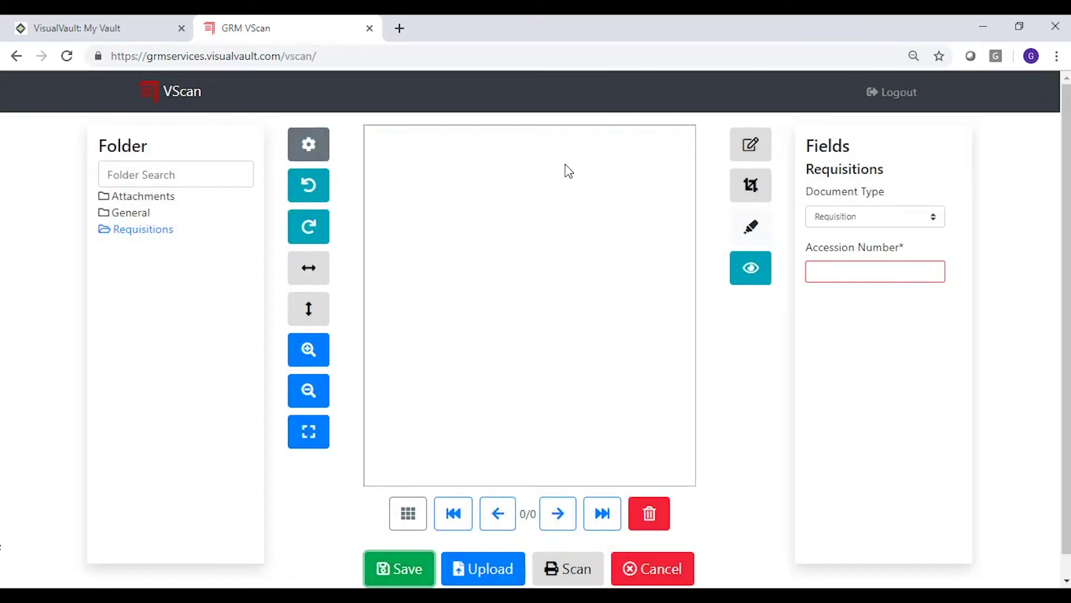
pyautogui.click(142, 29)
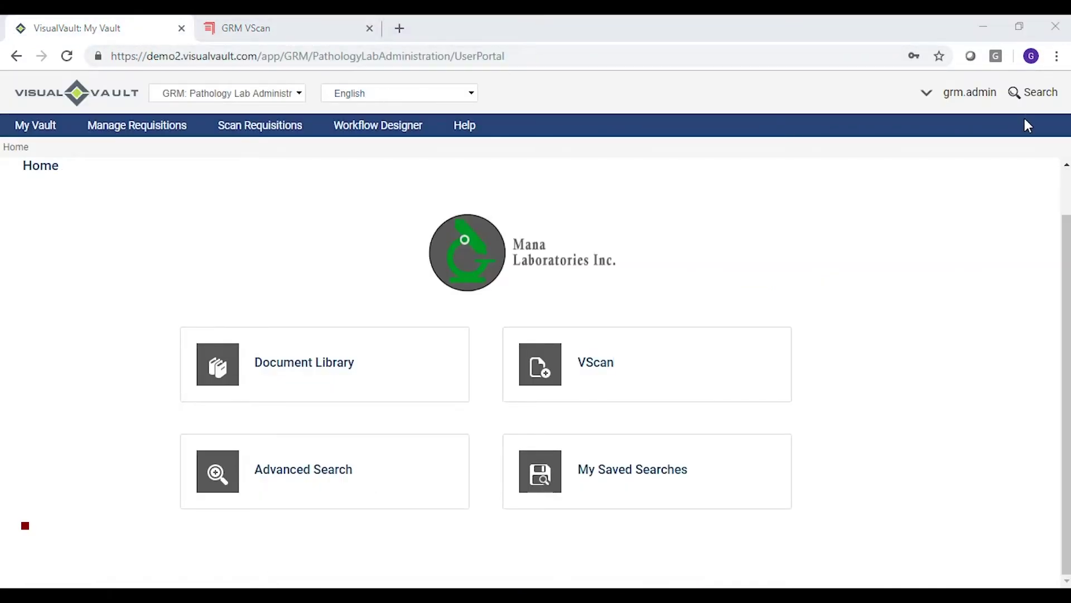
# Search by Accession Number using the pasted number to find pending REQ-00000047
pyautogui.click(1035, 93)
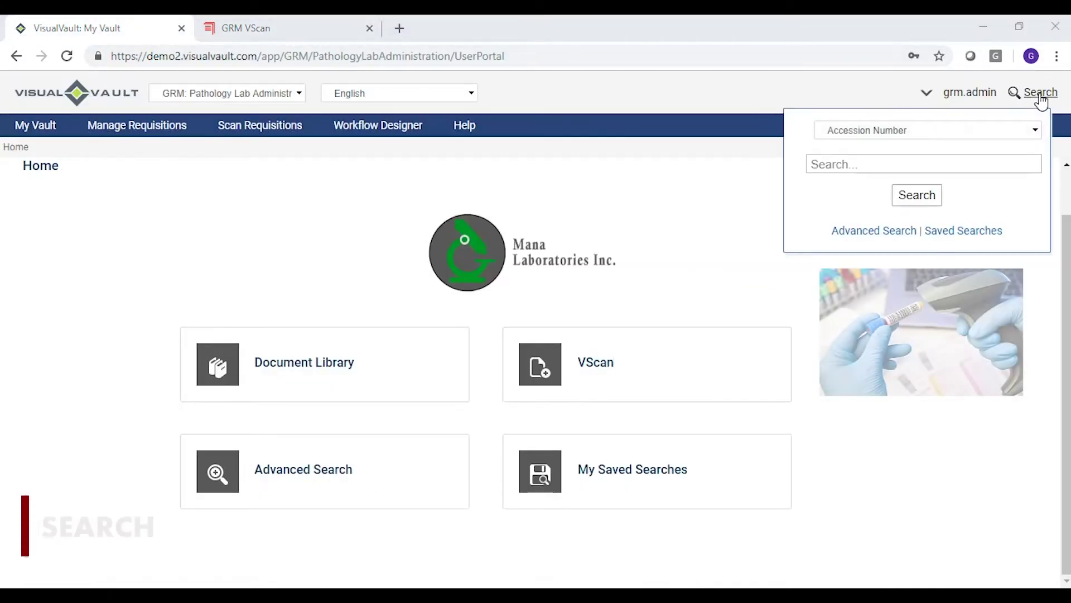
pyautogui.click(993, 134)
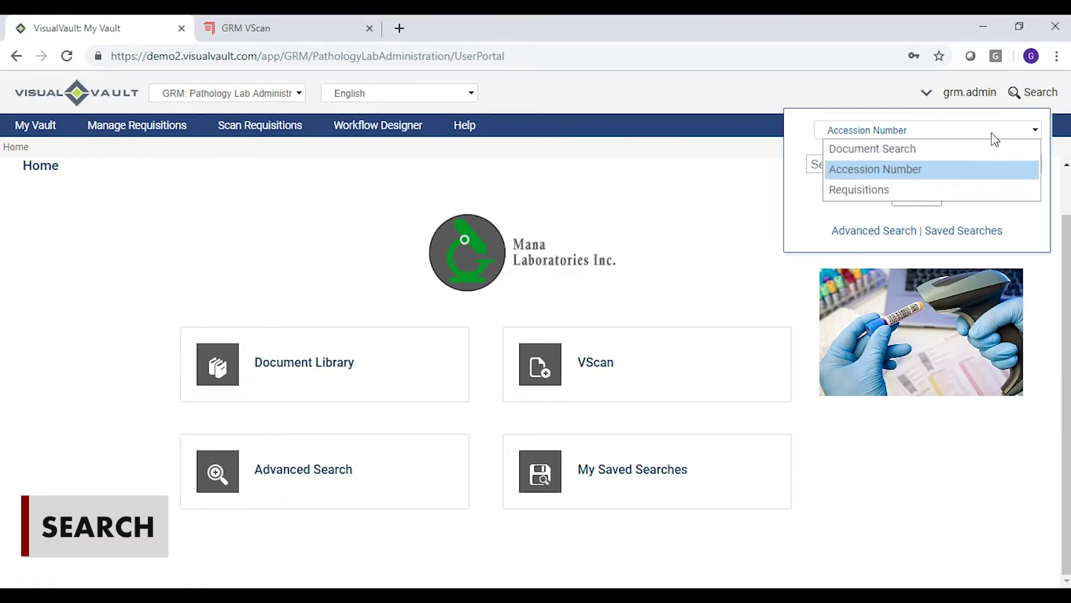
pyautogui.click(845, 170)
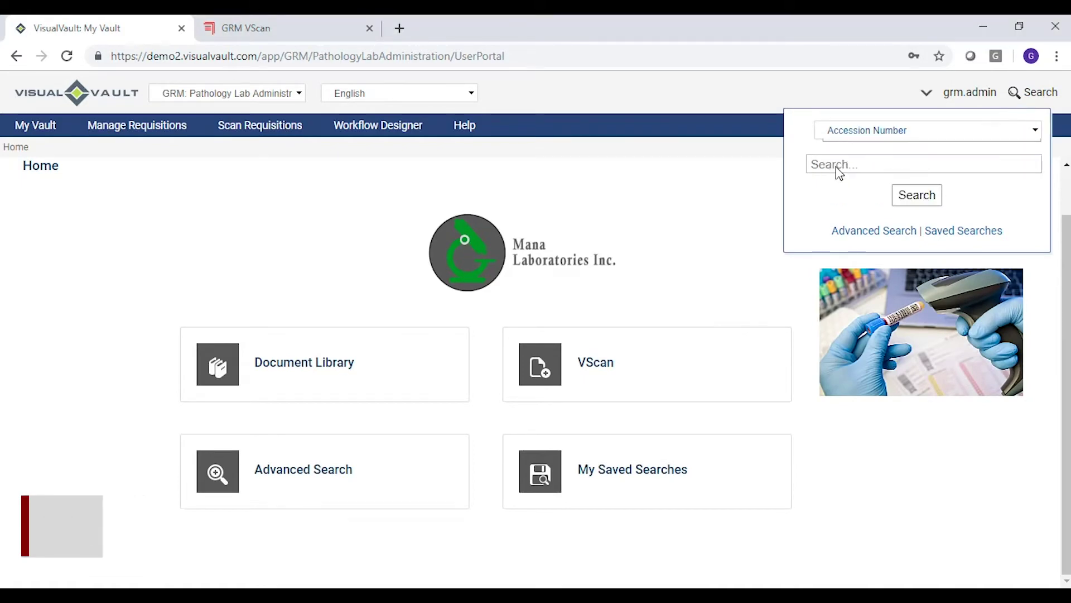
pyautogui.click(839, 173)
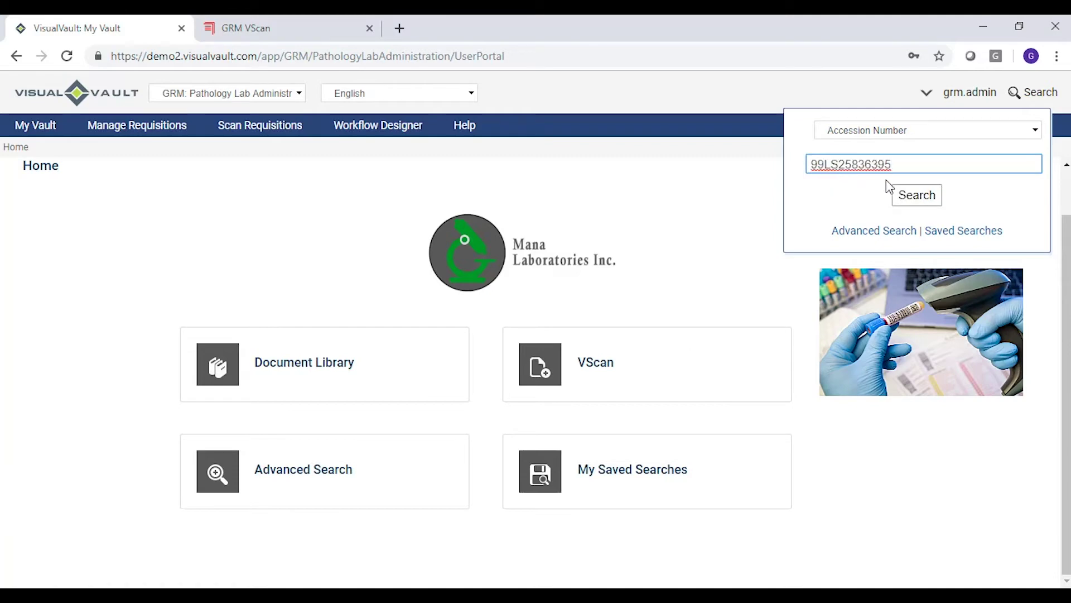
pyautogui.click(911, 203)
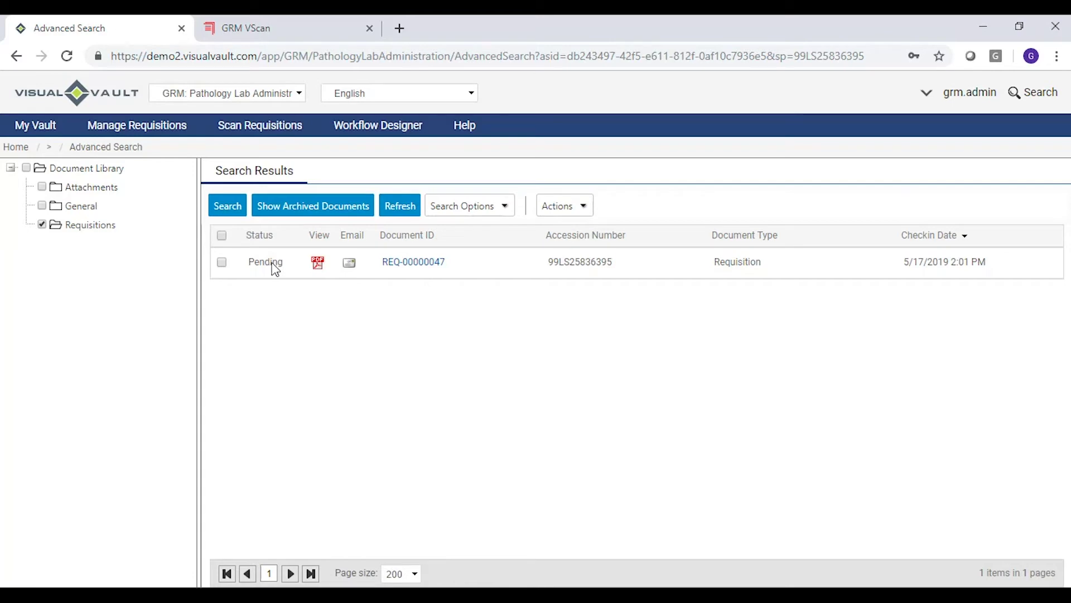
# Open the requisition PDF in a maximized viewer with the Annotate tools showing
pyautogui.click(318, 262)
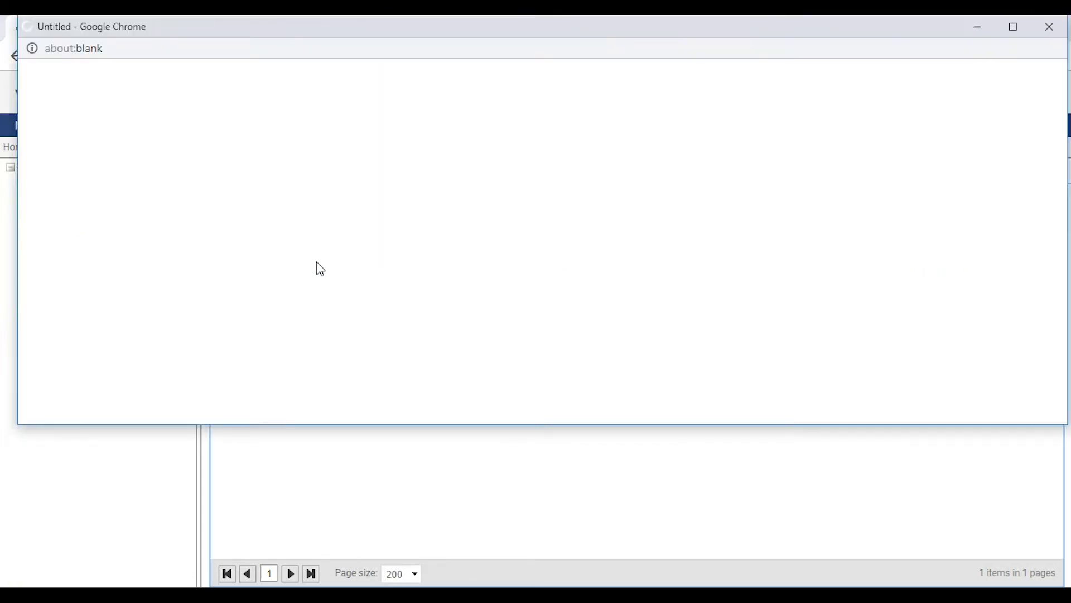
pyautogui.click(1023, 31)
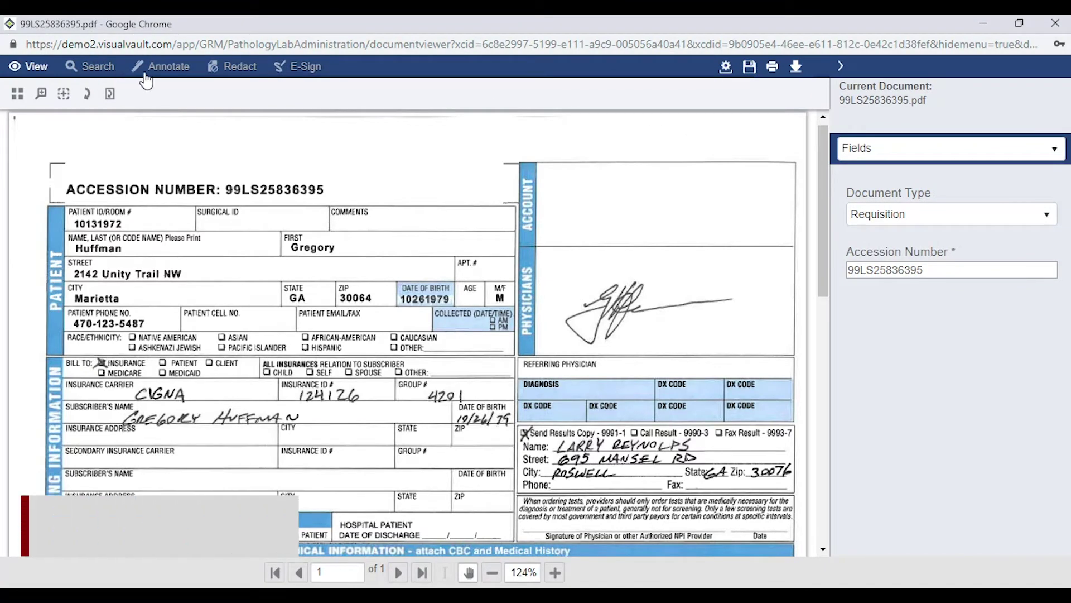
pyautogui.click(165, 74)
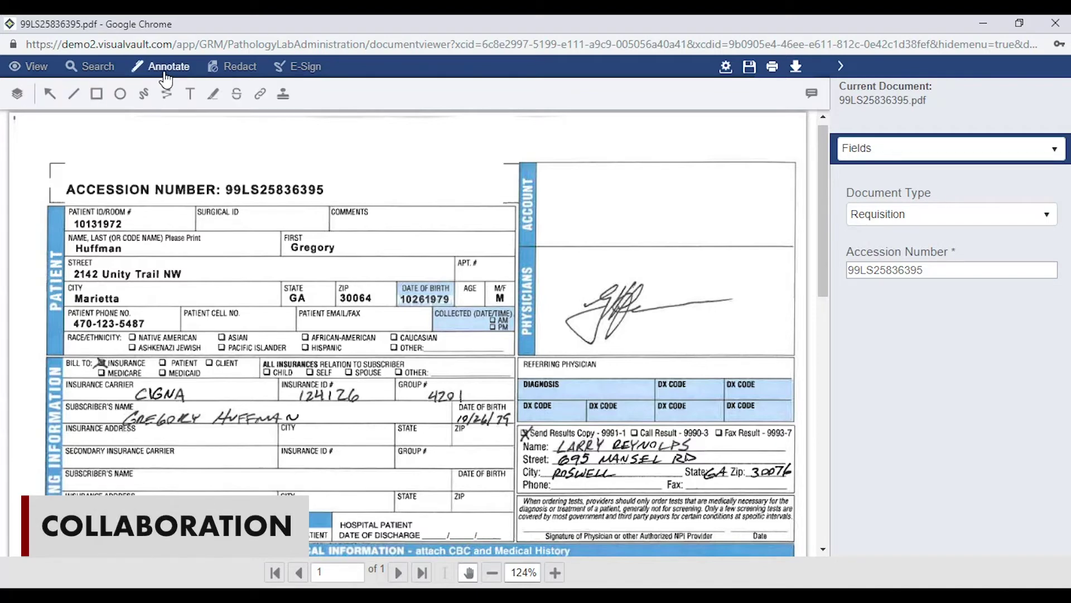
# Place an Approved stamp above the accession number on the requisition
pyautogui.click(283, 94)
pyautogui.moveTo(334, 124); pyautogui.dragTo(491, 172)
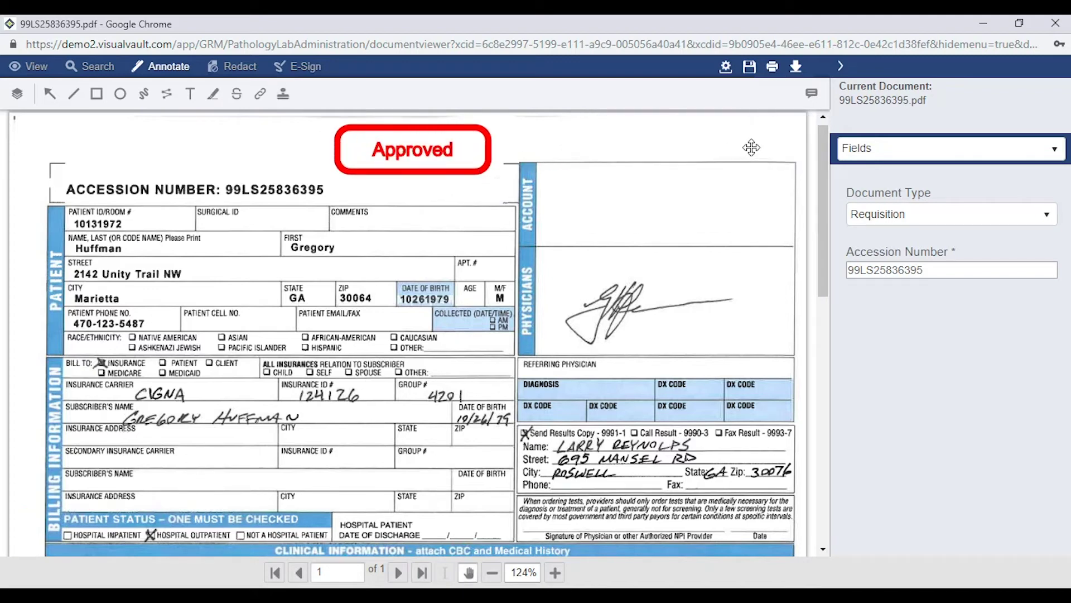
pyautogui.click(726, 74)
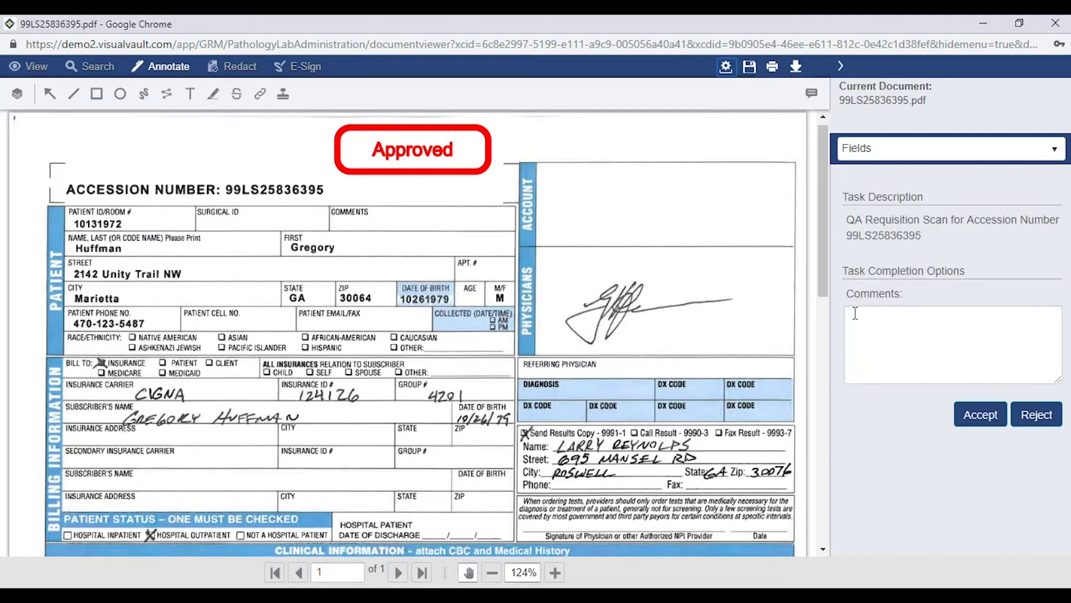
# Accept the QA task with the comment 'QA approve' and close the viewer
pyautogui.click(853, 310)
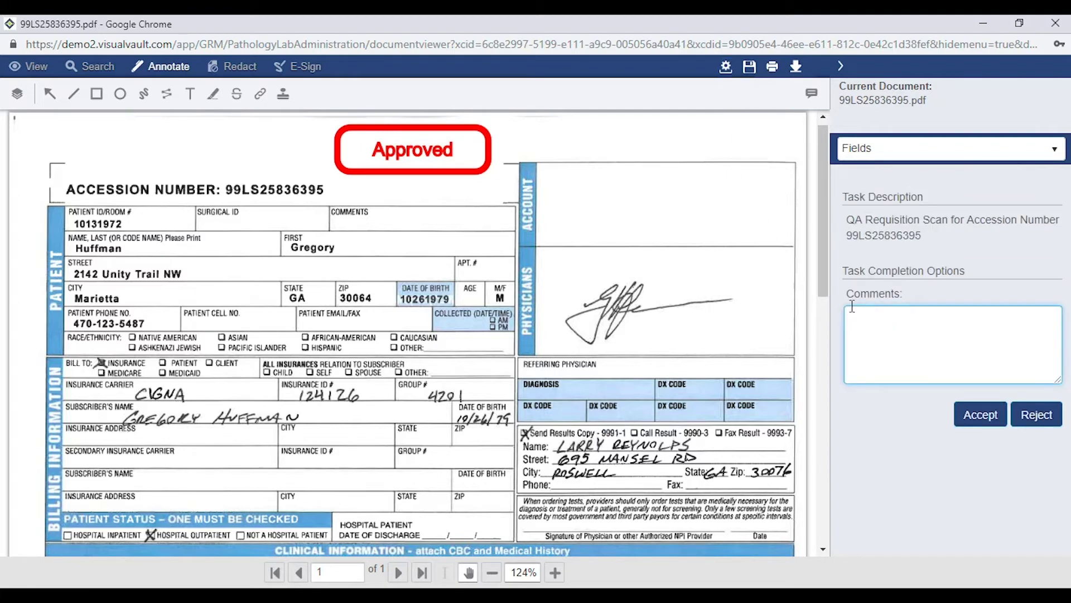
pyautogui.write('QA approved')
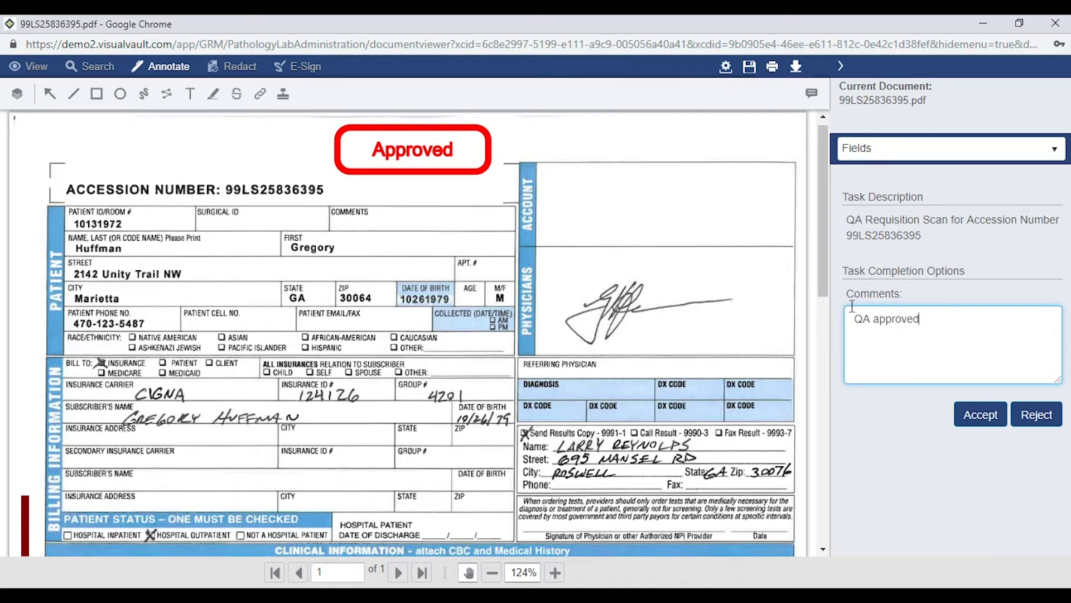
pyautogui.click(974, 421)
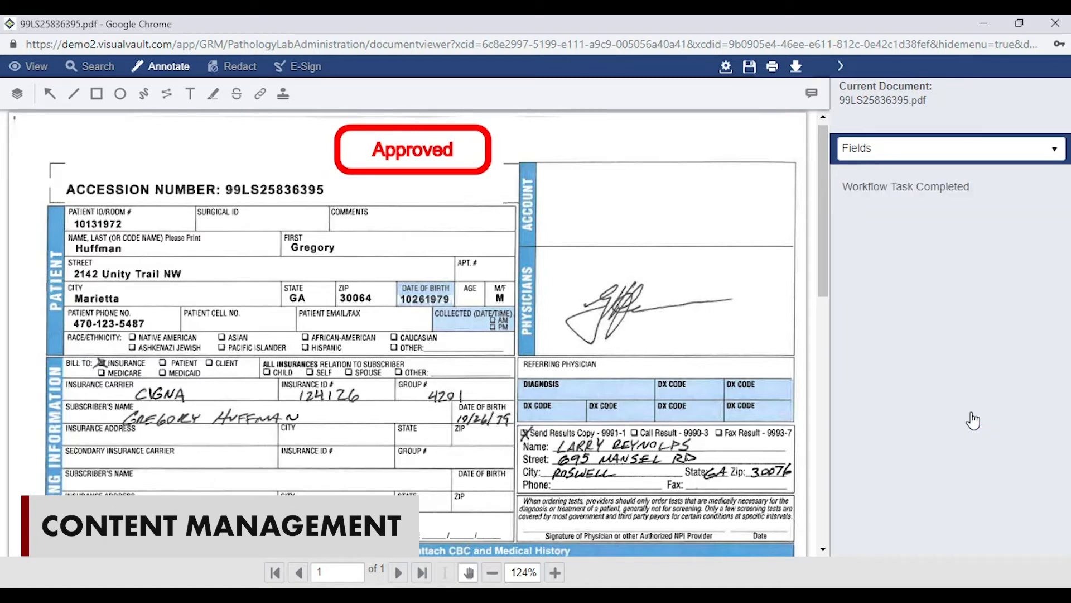
pyautogui.click(1056, 25)
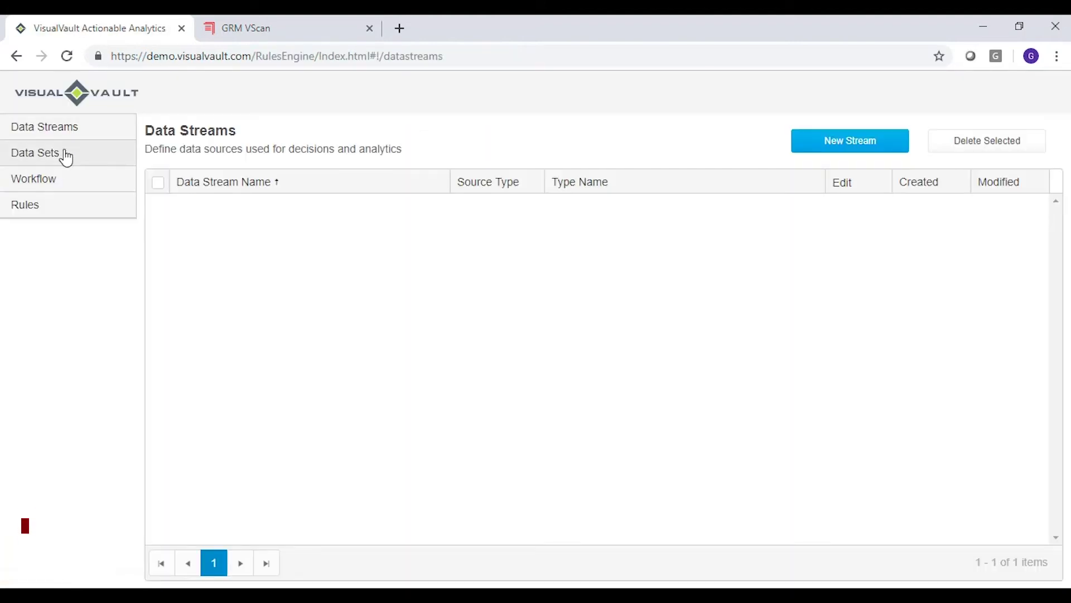
# Create a workflow named 'New Patient' and add a Decision step after Start Workflow
pyautogui.click(53, 180)
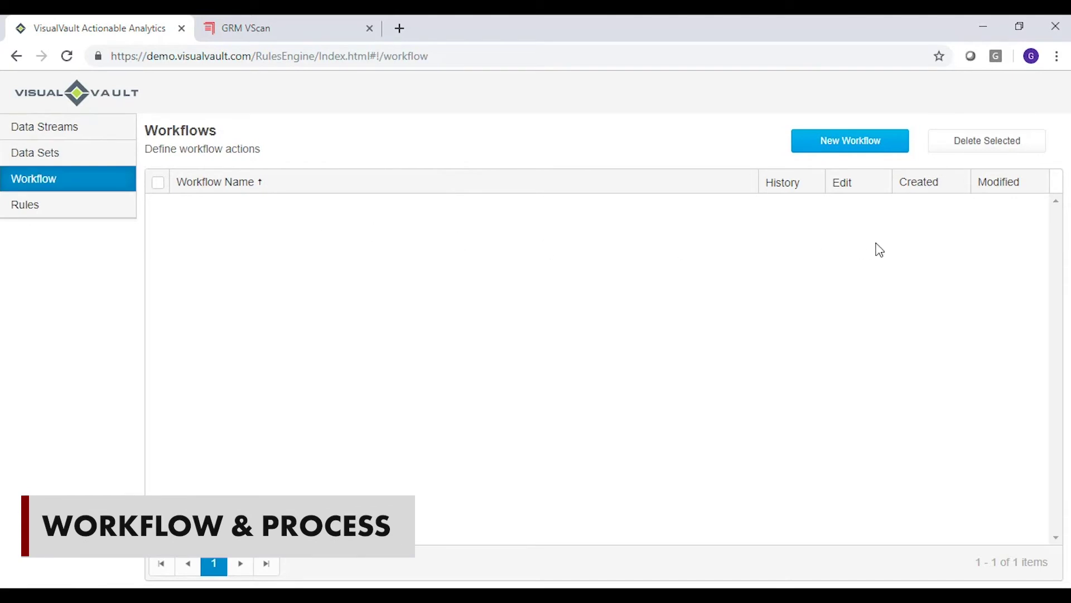
pyautogui.click(862, 147)
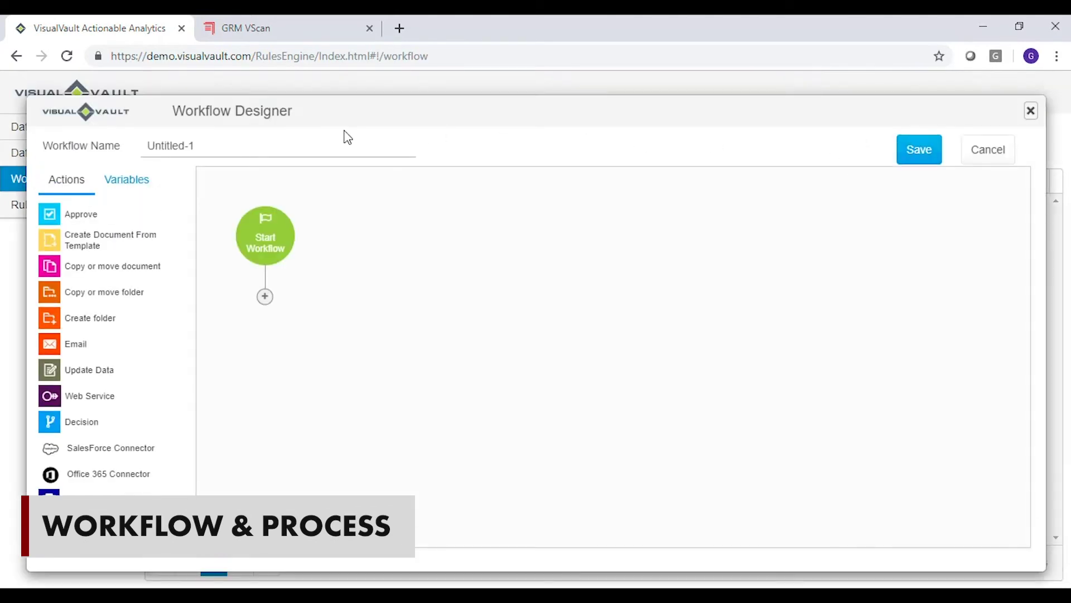
pyautogui.moveTo(206, 145); pyautogui.dragTo(145, 145)
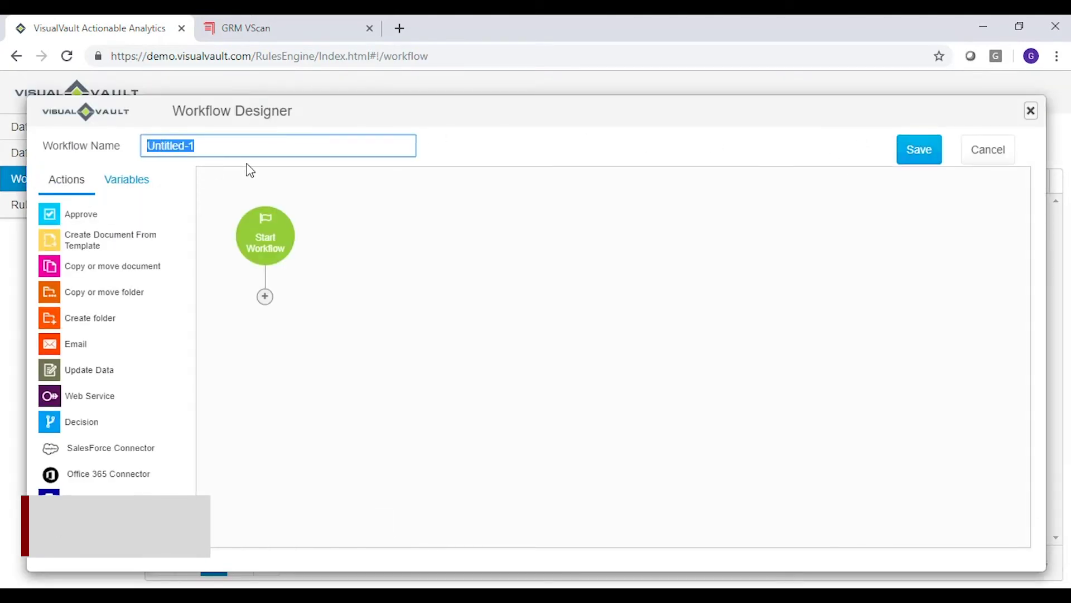
pyautogui.write('New ')
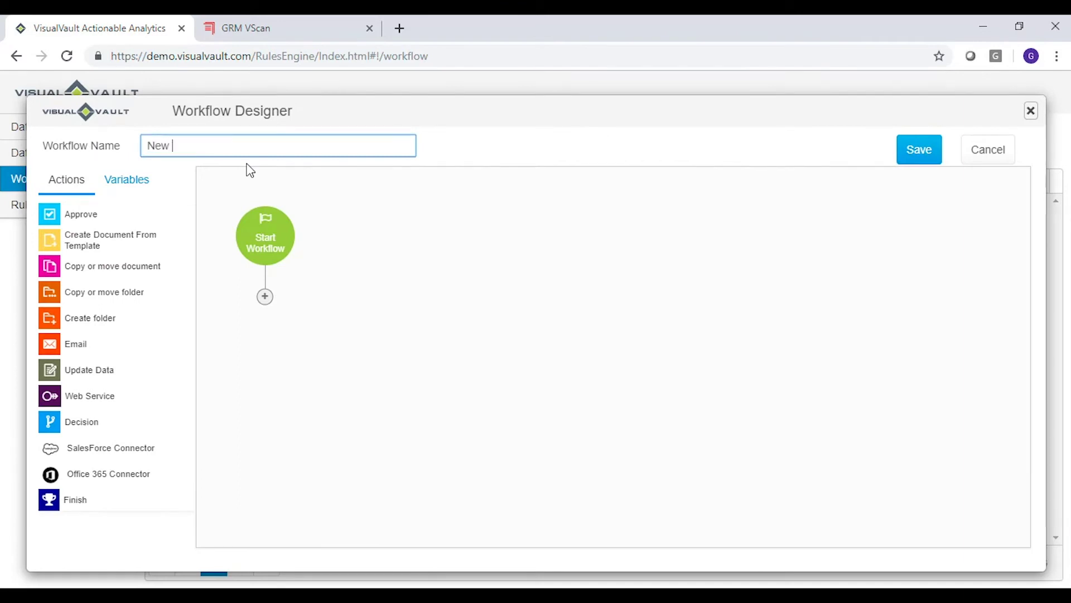
pyautogui.write('Patient')
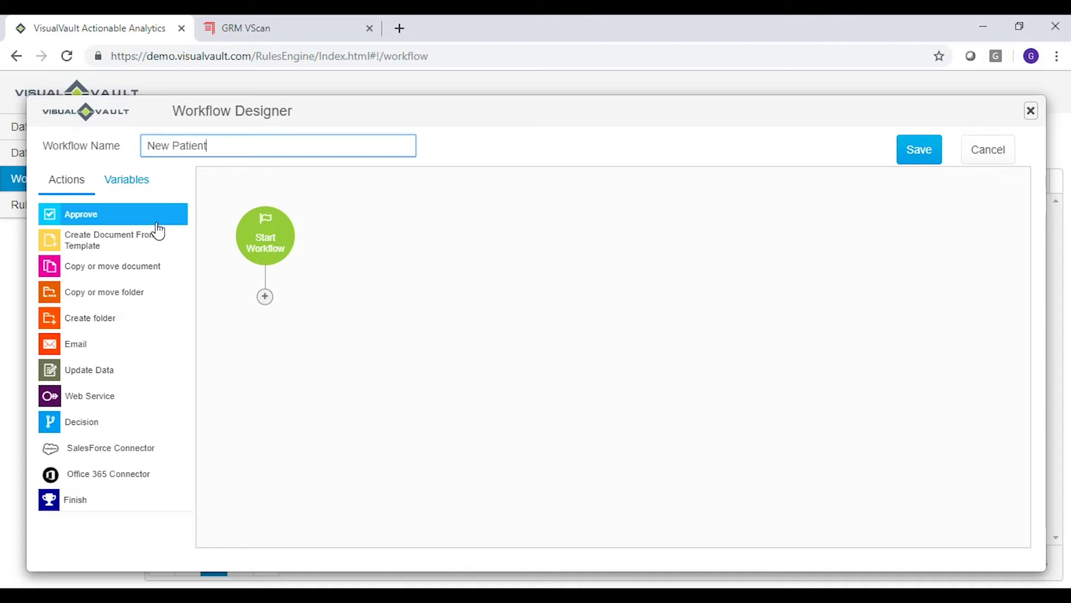
pyautogui.moveTo(80, 429); pyautogui.dragTo(267, 306)
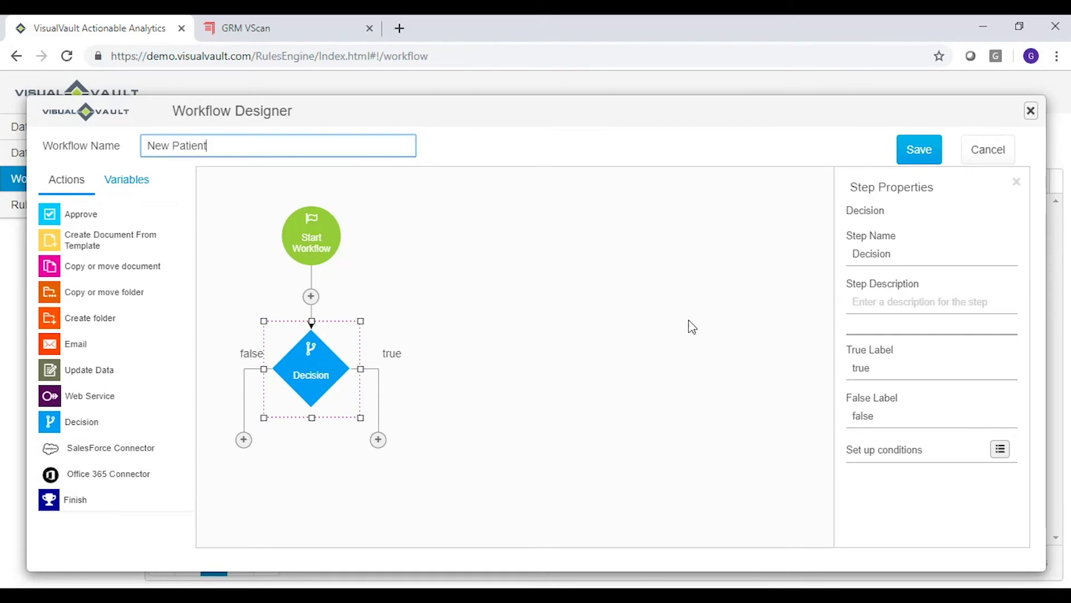
# Describe the Decision step as 'New Patient' and add an Email step on its true branch
pyautogui.click(877, 311)
pyautogui.write('N')
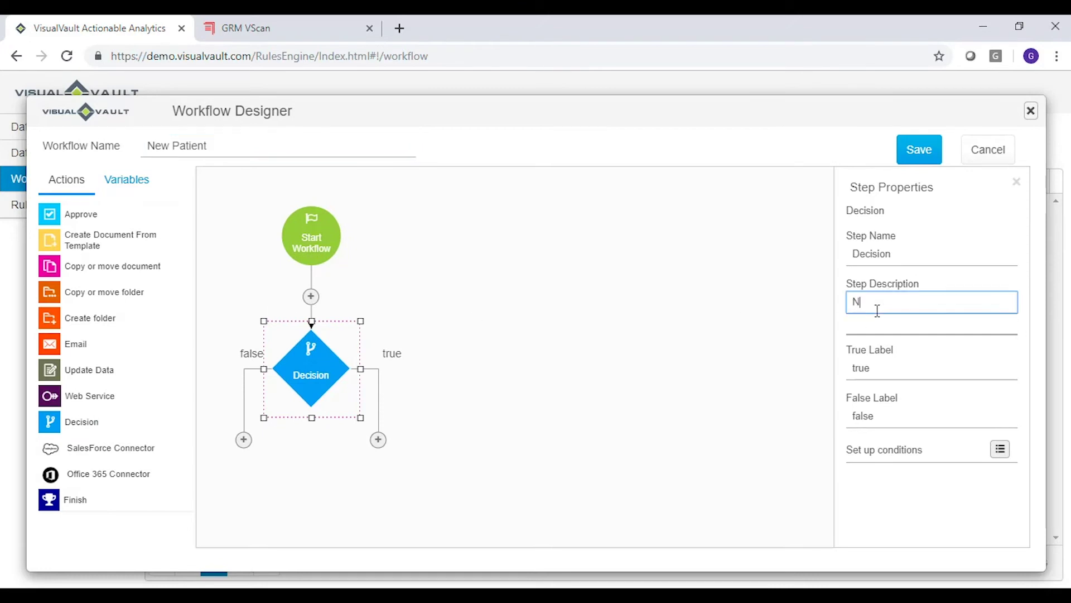
pyautogui.write('ew Patient')
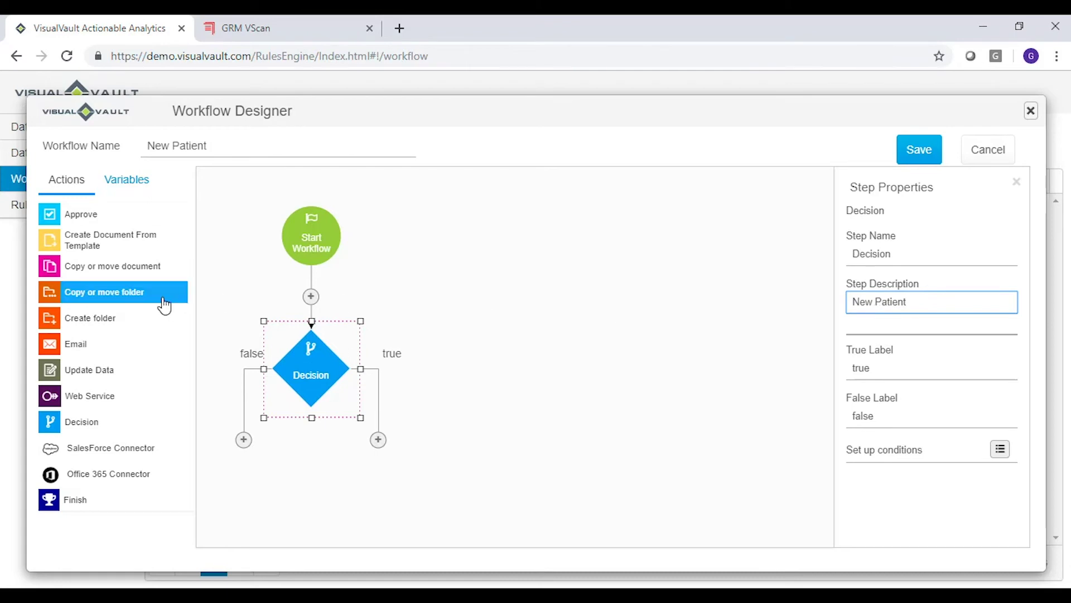
pyautogui.moveTo(78, 343); pyautogui.dragTo(390, 447)
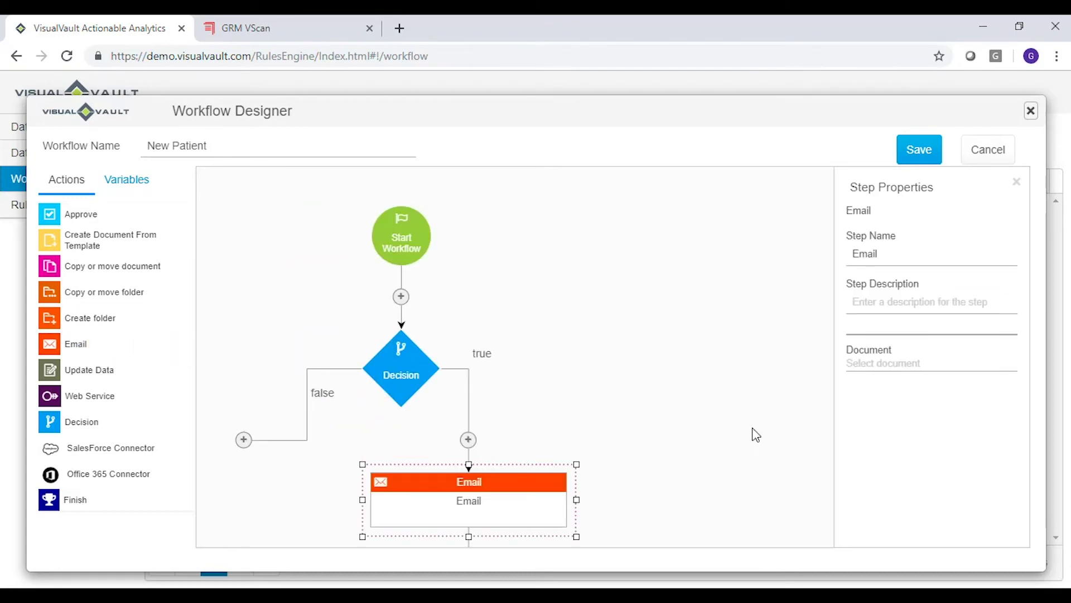
# Describe the Email step as 'Email Accession Team', save the workflow, and minimize to LabTek LIS
pyautogui.click(884, 300)
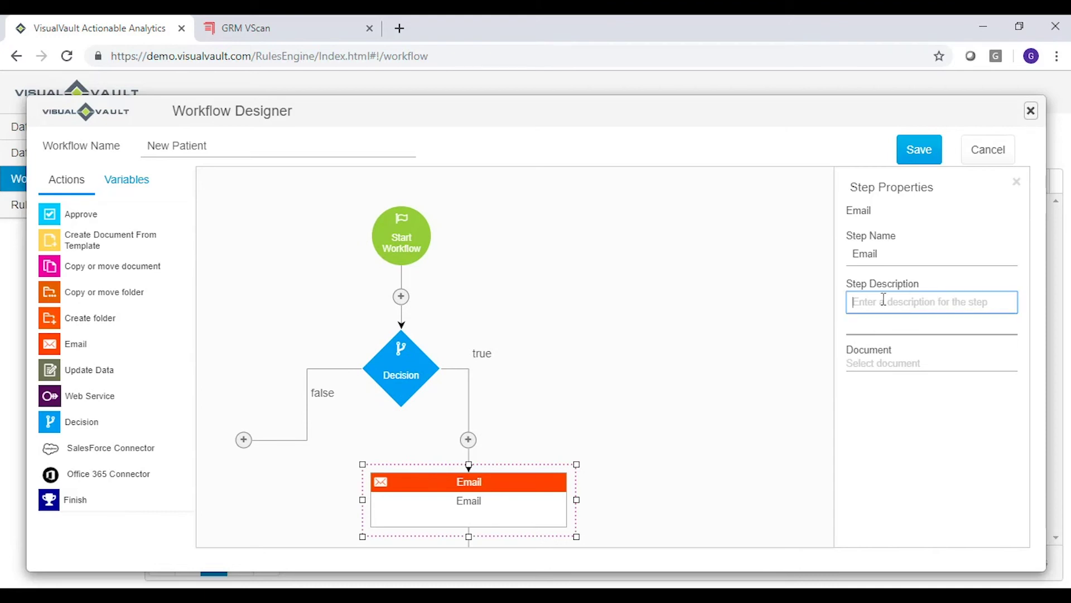
pyautogui.write('Email Ac')
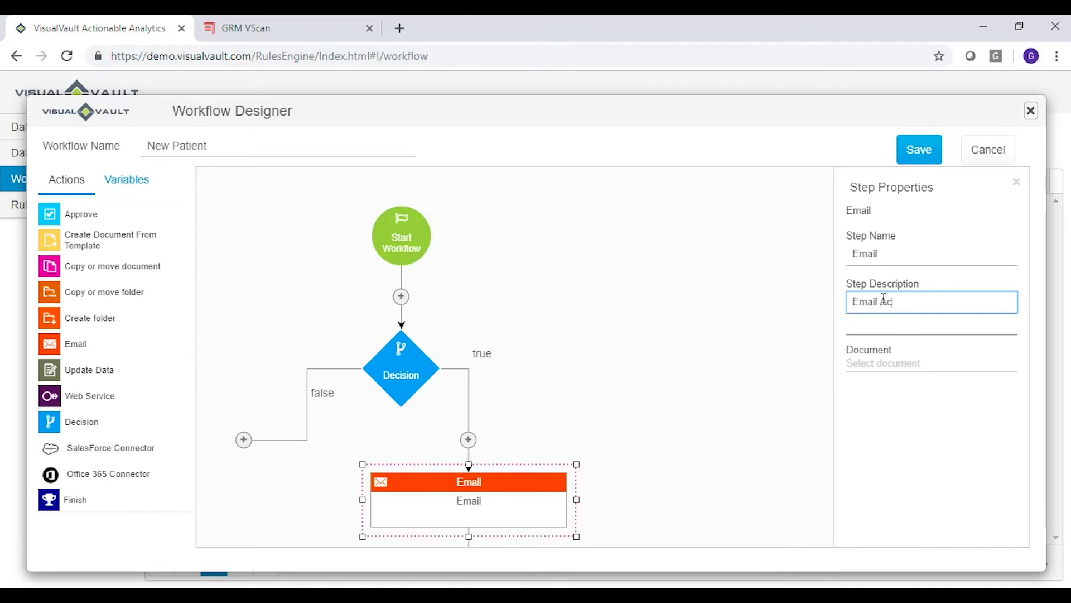
pyautogui.write('cession Team')
pyautogui.click(926, 150)
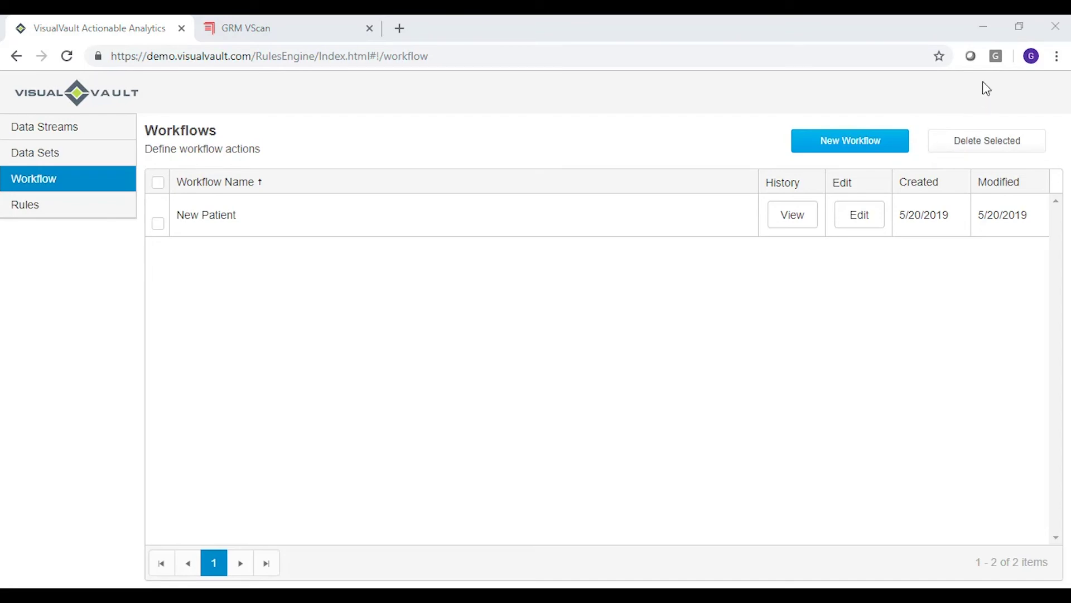
pyautogui.click(983, 33)
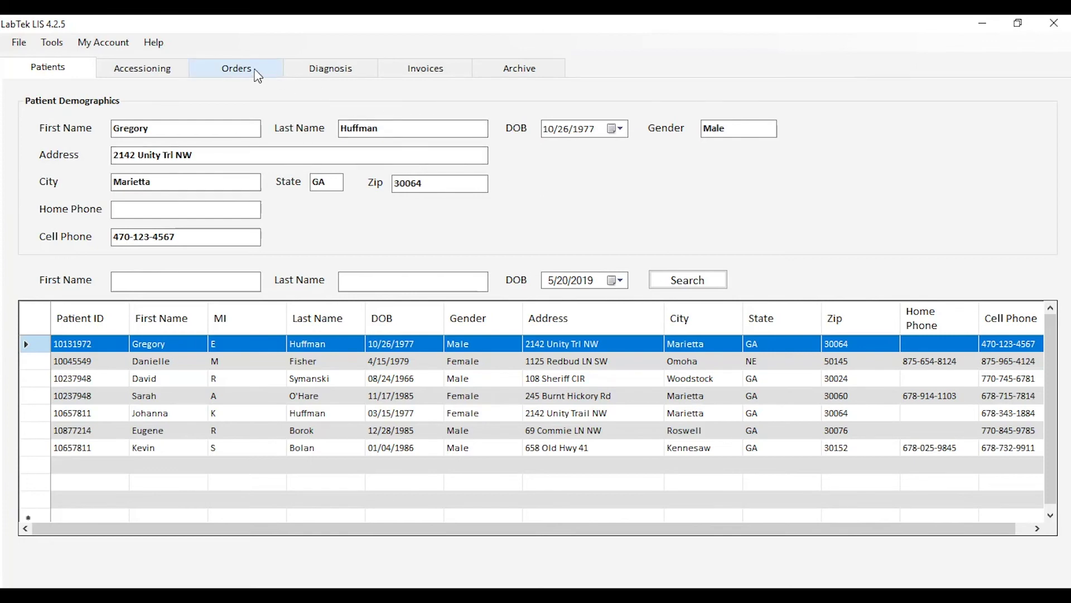
# Search orders by the patient's last name and open the In Process order's linked requisition PDF
pyautogui.click(257, 76)
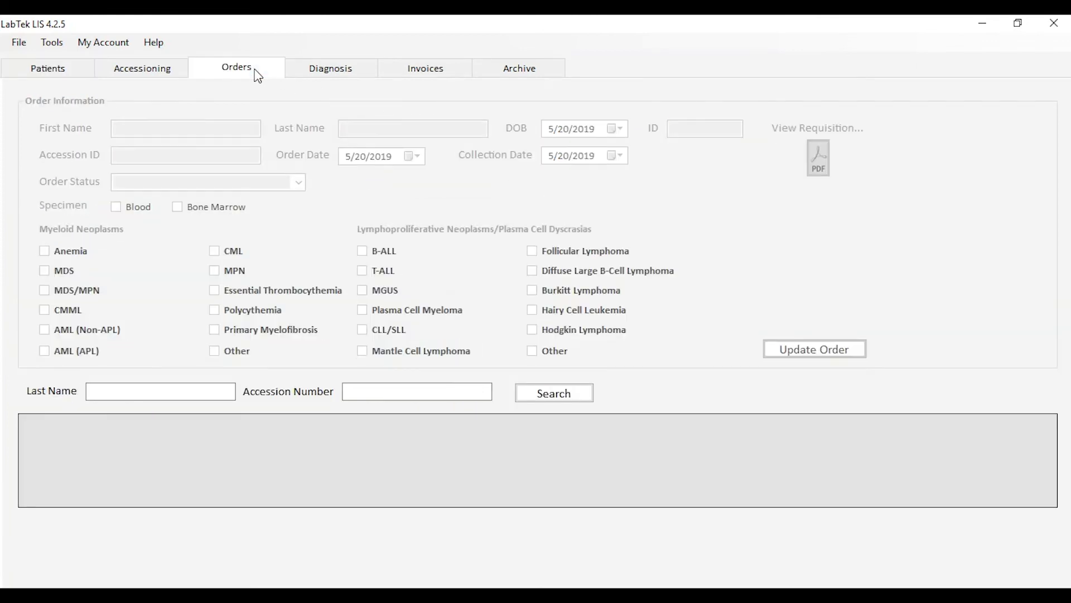
pyautogui.click(135, 389)
pyautogui.write('huffman')
pyautogui.press('Tab')
pyautogui.press('Return')
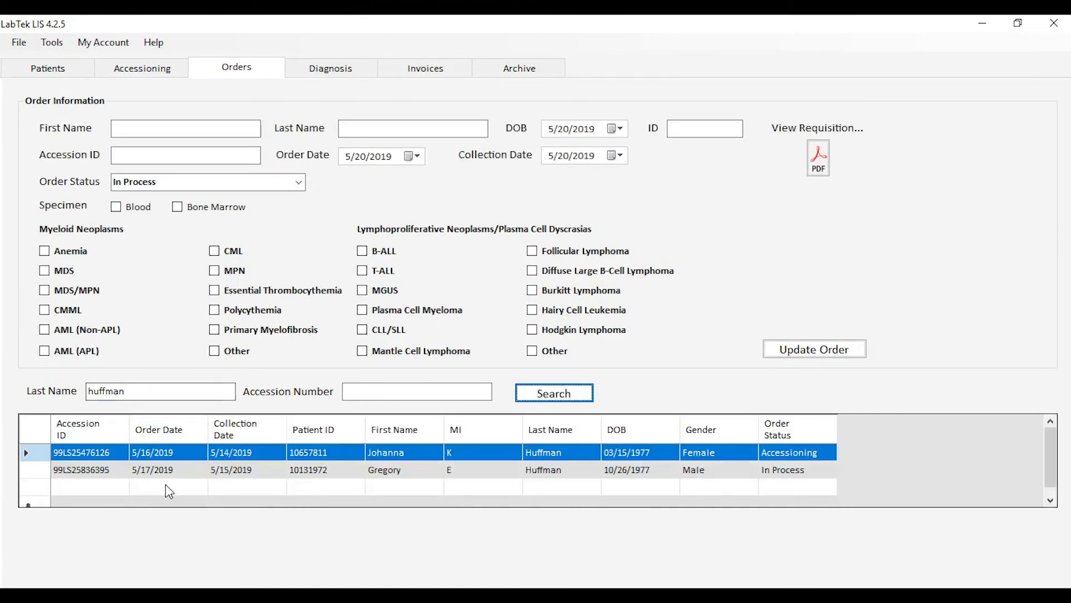
pyautogui.click(181, 470)
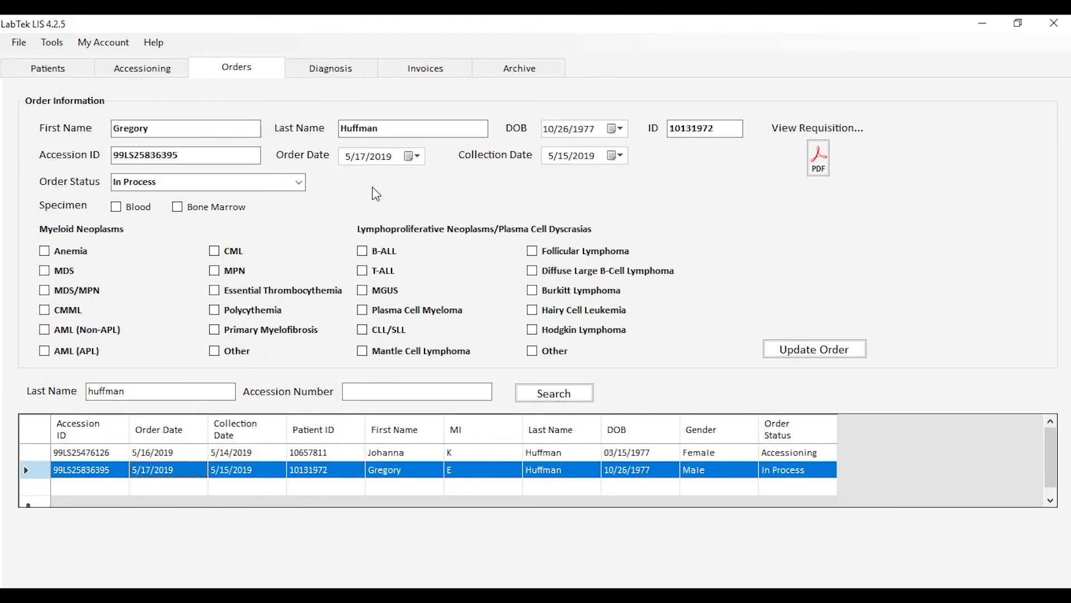
pyautogui.click(819, 159)
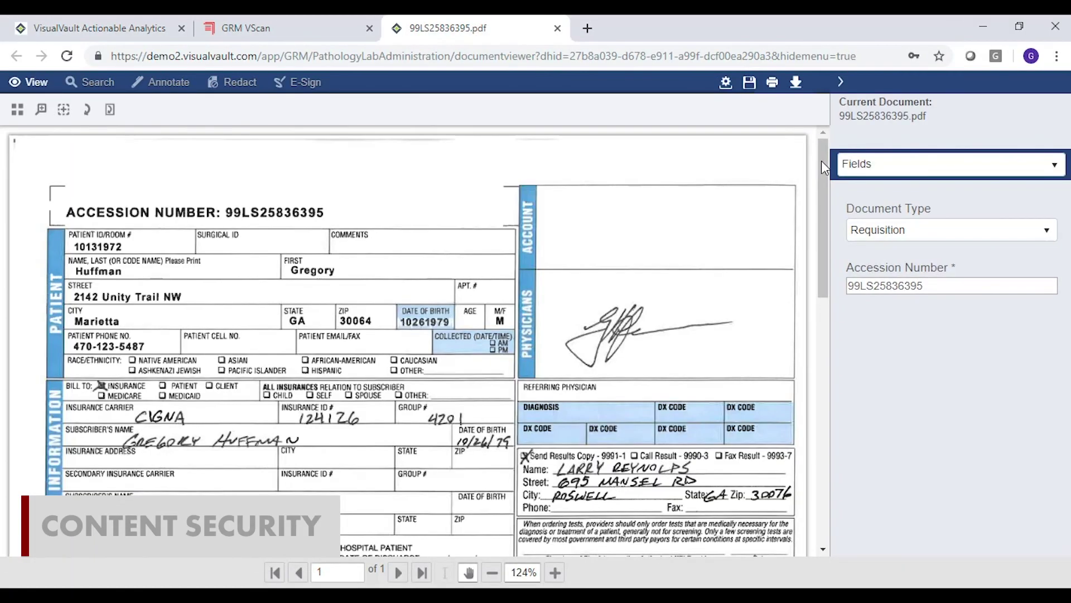
# Scroll the requisition PDF to Clinical Information to review the marked diagnoses, then return to LabTek LIS
pyautogui.moveTo(821, 161); pyautogui.dragTo(818, 290)
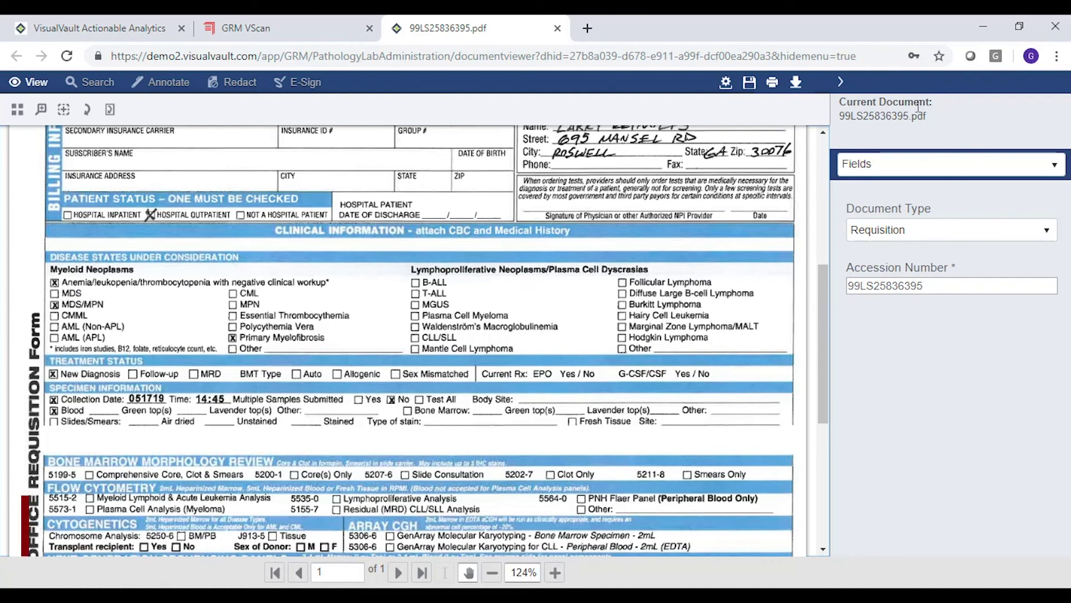
pyautogui.click(986, 27)
# Tick Anemia, MDS/MPN and Primary Myelofibrosis on the LIS order and save it with Update Order
pyautogui.click(44, 252)
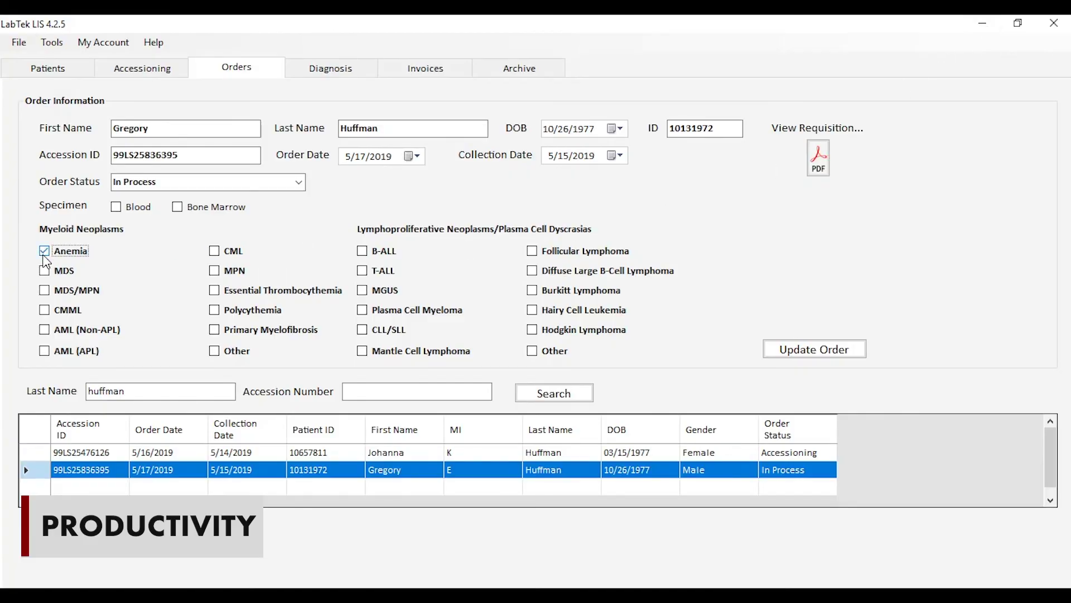
pyautogui.click(44, 290)
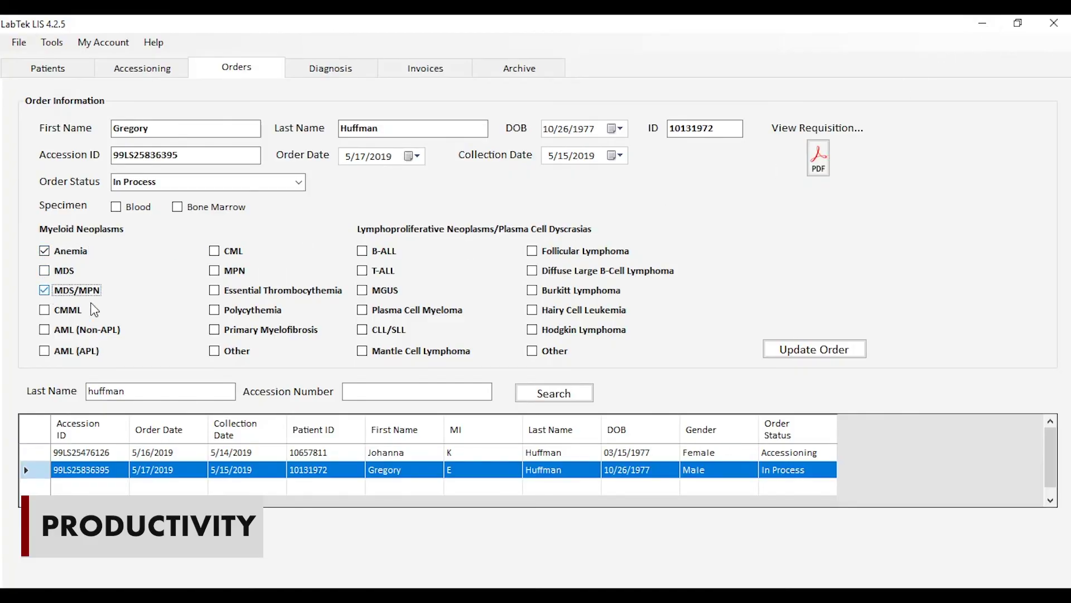
pyautogui.click(215, 330)
pyautogui.click(813, 353)
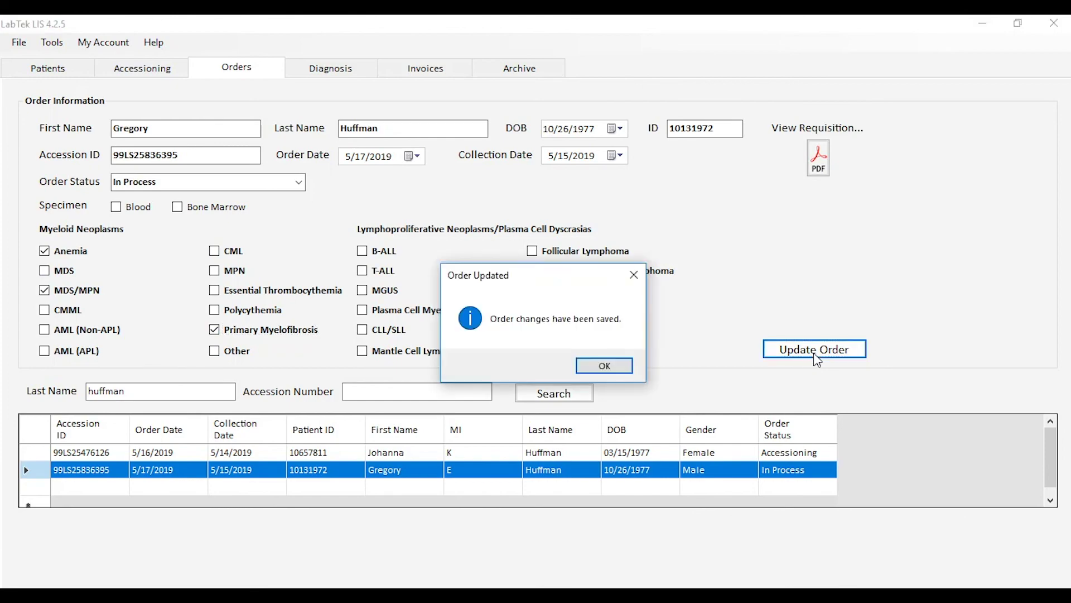